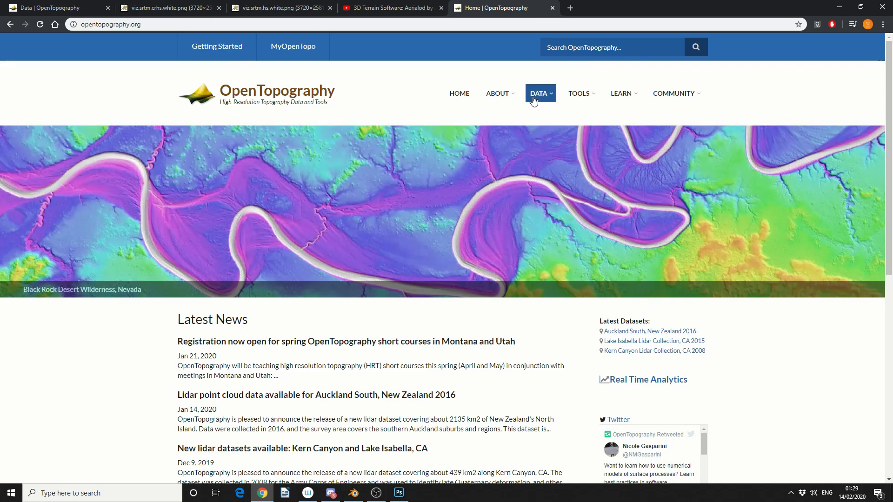
From the Find Data Map, list all 375 datasets and filter to the Global Datasets tab
left_click(542, 112)
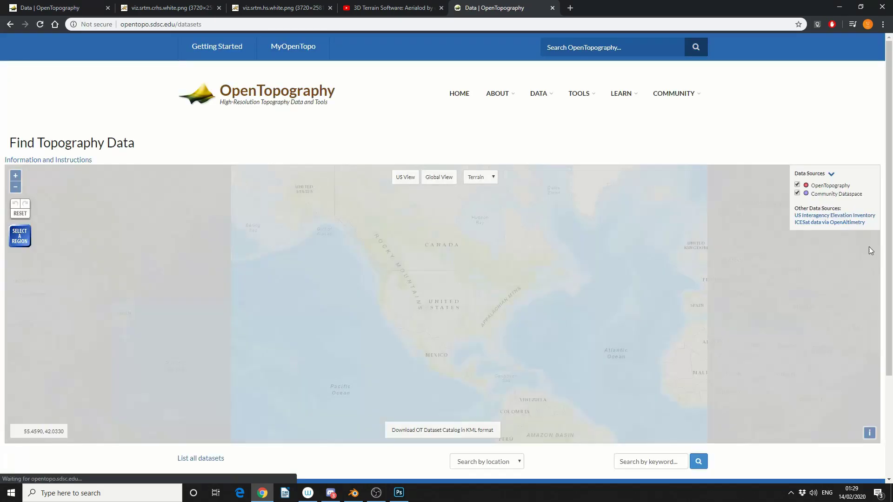
scroll(401, 349, "down", 3)
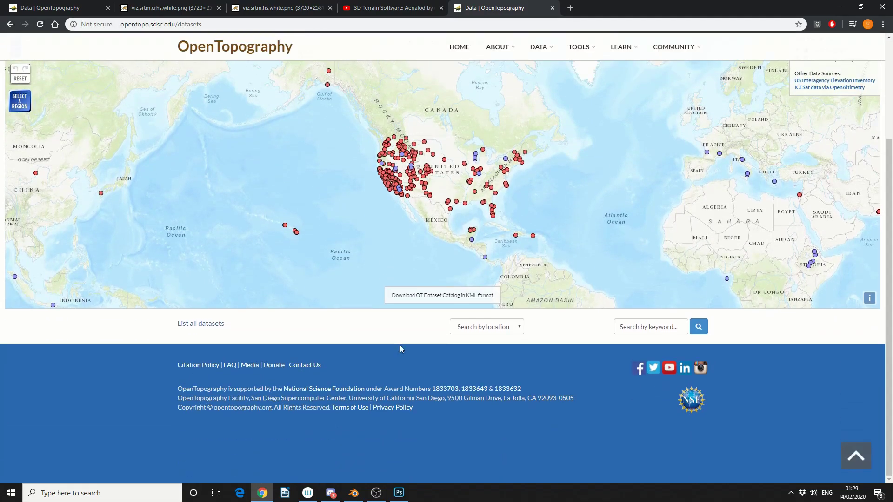
left_click(205, 324)
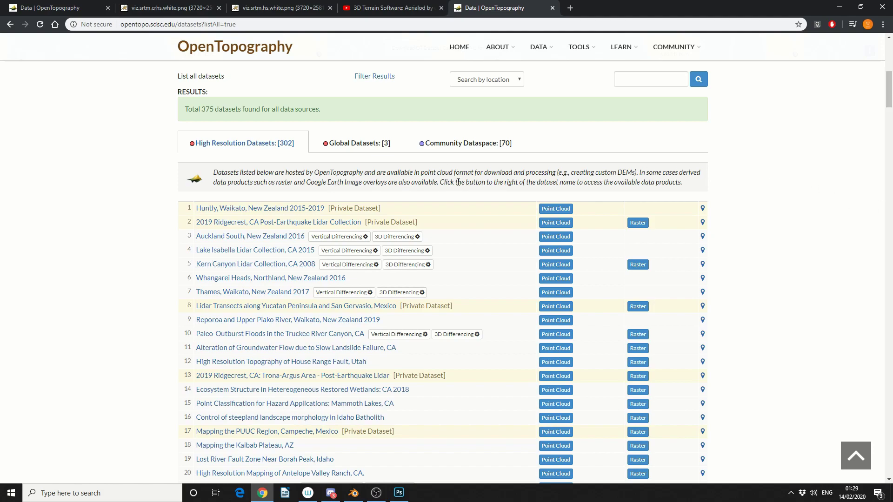
left_click(374, 144)
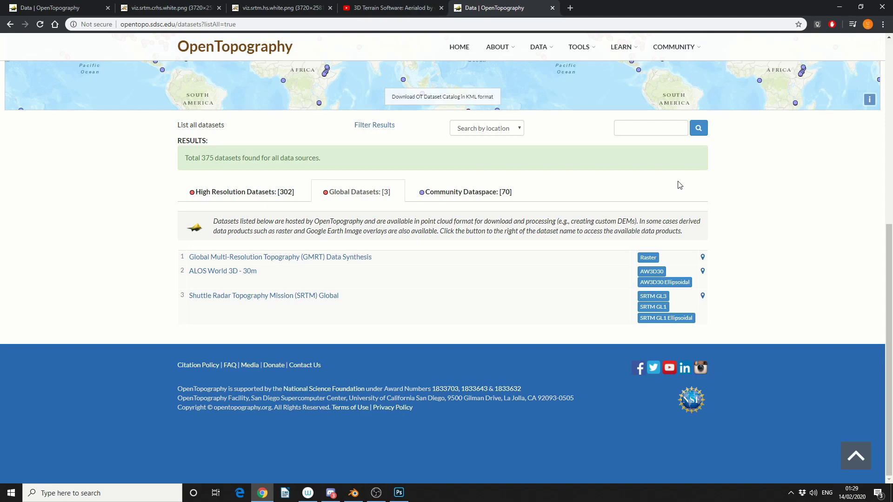
Open the SRTM GL3 Global 90m dataset page and zoom the map to Britain
left_click(653, 296)
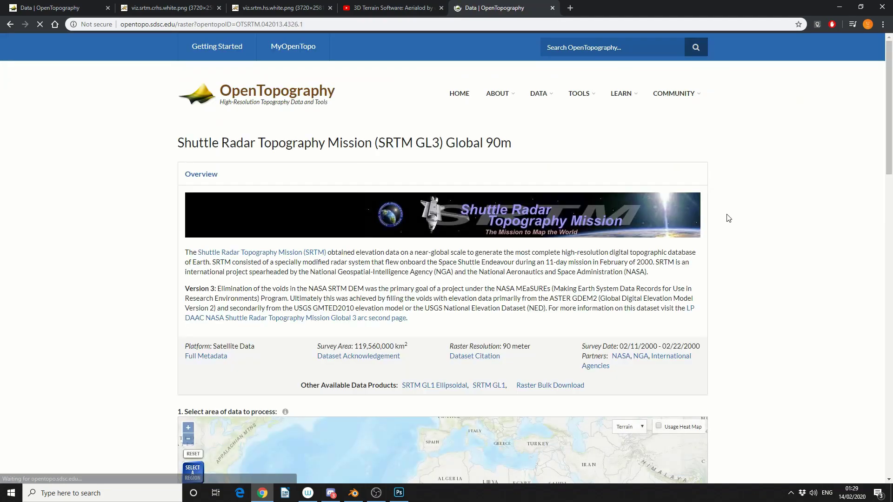
left_click_drag(883, 83, 882, 158)
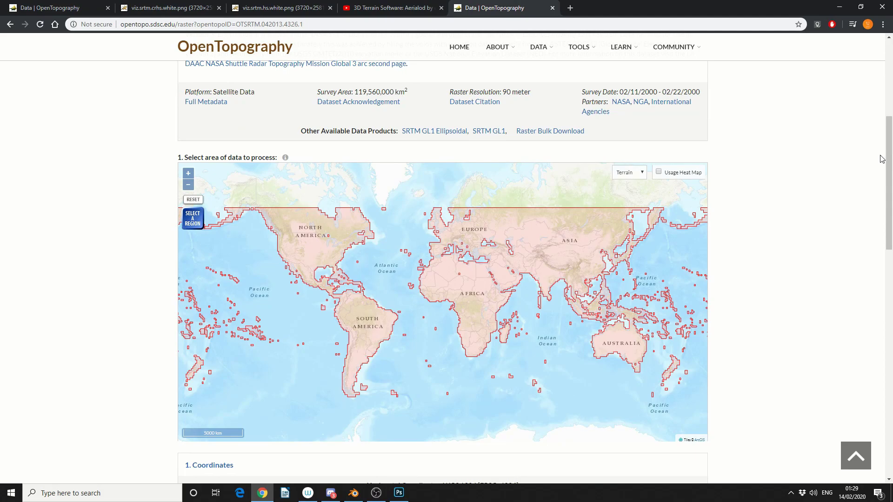
scroll(439, 237, "up", 5)
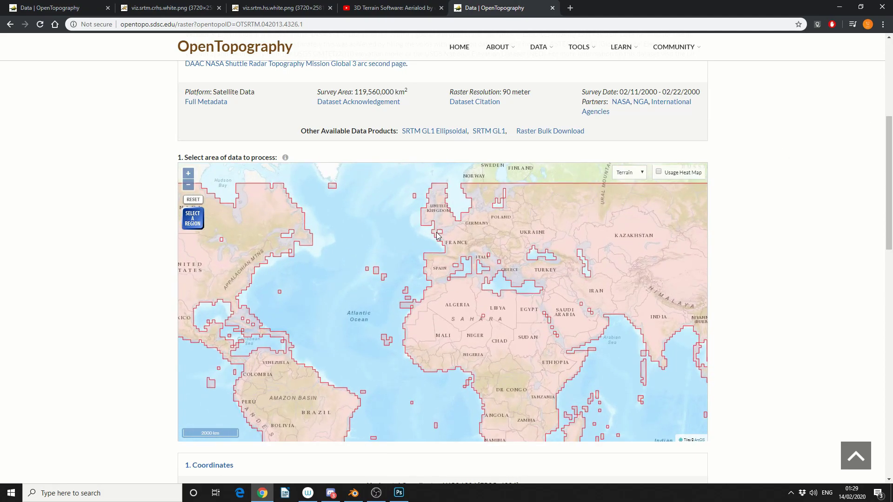
scroll(456, 242, "down", 2)
scroll(482, 268, "up", 3)
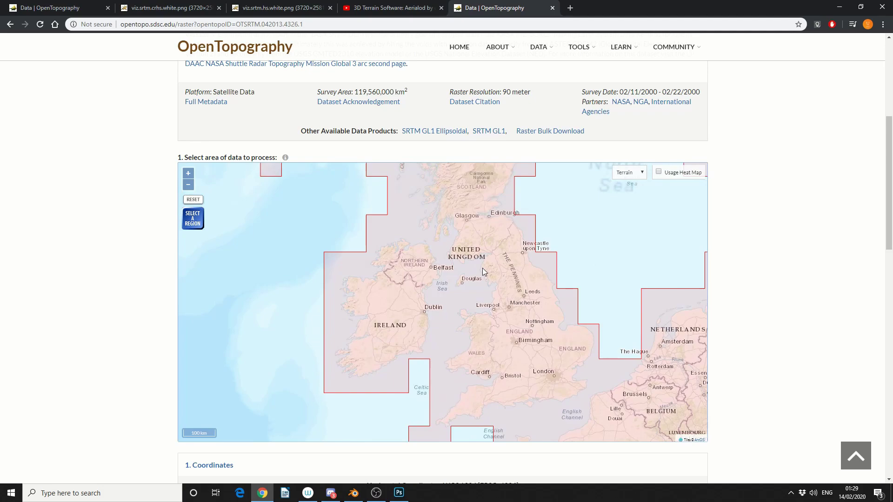
Select a region of about 52,310 km² covering the Glasgow–Edinburgh area
left_click(193, 219)
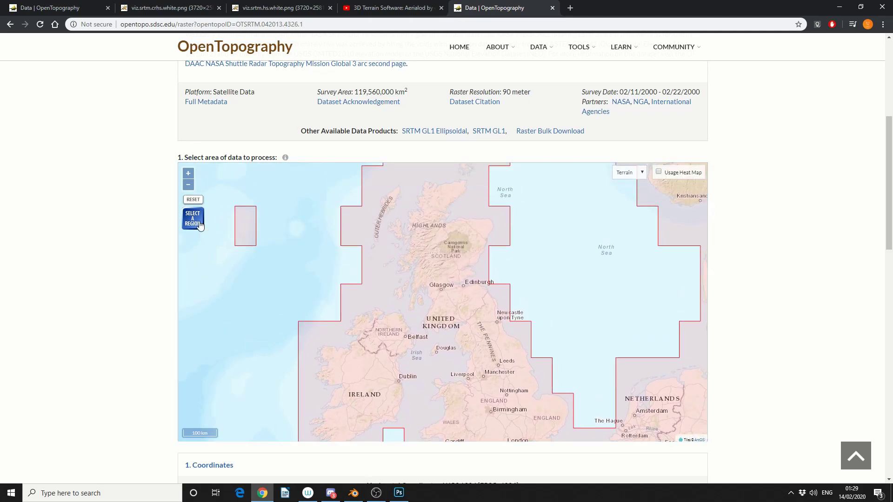
left_click_drag(406, 252, 489, 337)
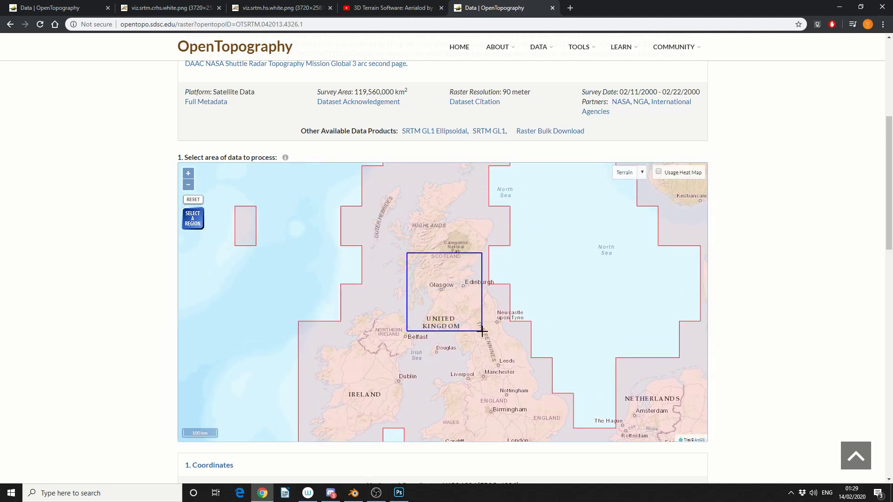
left_click_drag(890, 161, 869, 253)
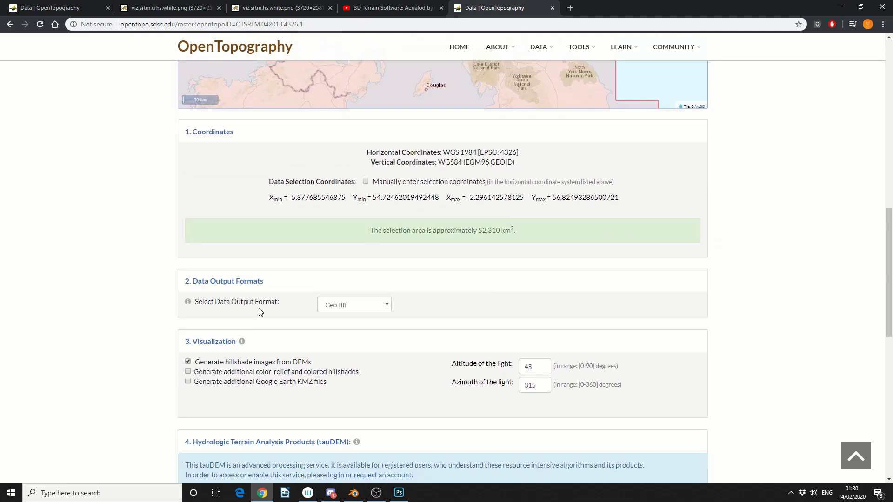
Set the output format to IMG and enable colour-relief and coloured hillshade generation
left_click(346, 305)
left_click(339, 332)
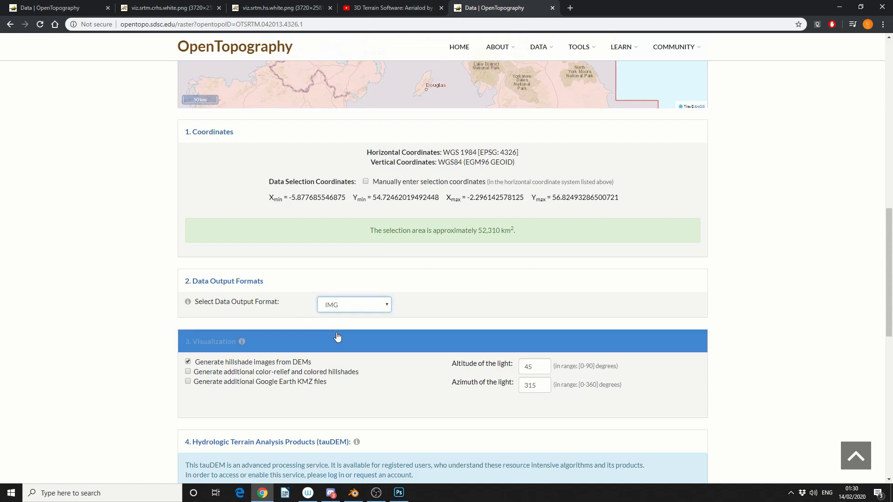
left_click(187, 372)
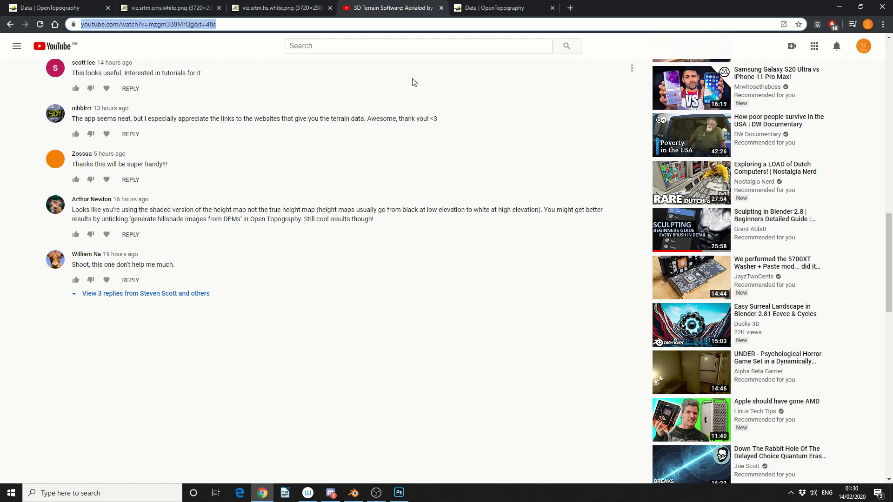
left_click(483, 8)
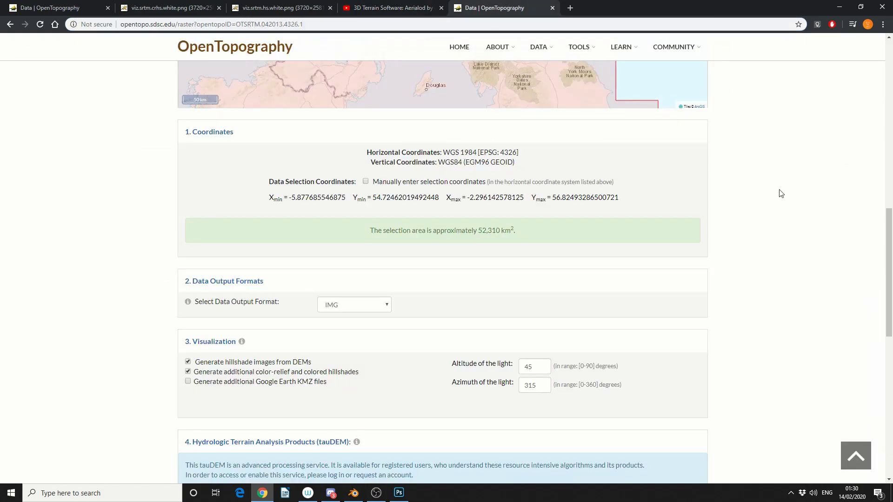
scroll(779, 194, "down", 1)
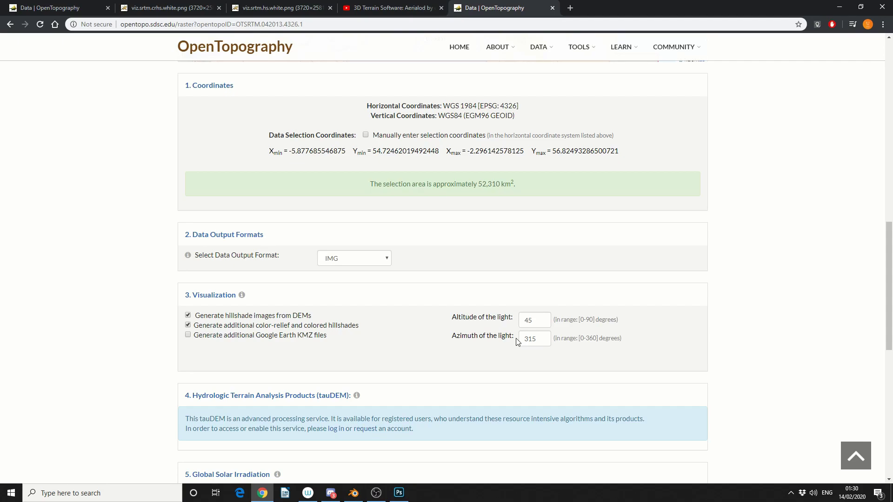
Enter a job title and submit the SRTM_GL3 raster processing job
scroll(768, 265, "down", 5)
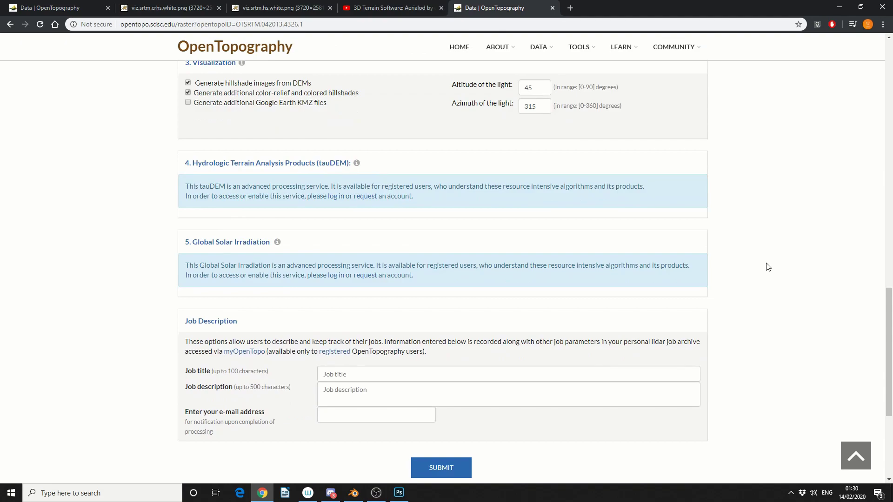
scroll(762, 266, "down", 4)
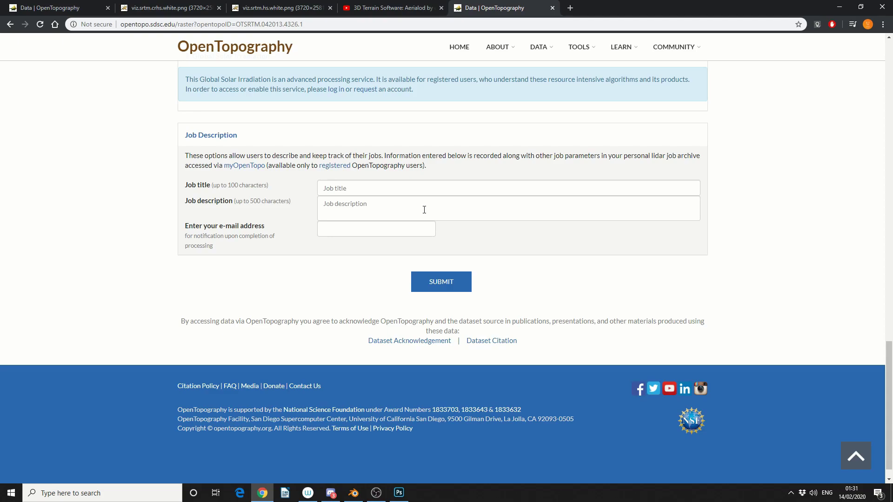
left_click(416, 189)
key("ctrl+w")
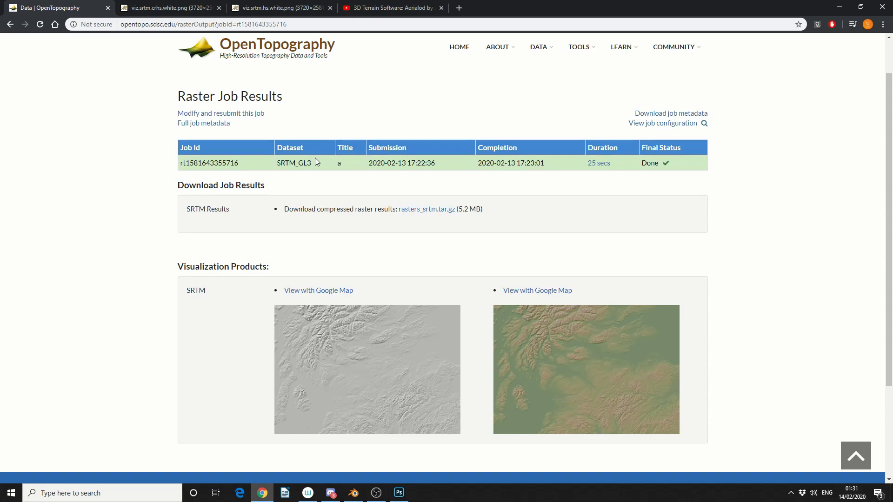
Open the hillshade preview at full resolution, then close the grey tab to reveal the colour-relief image
scroll(339, 179, "down", 1)
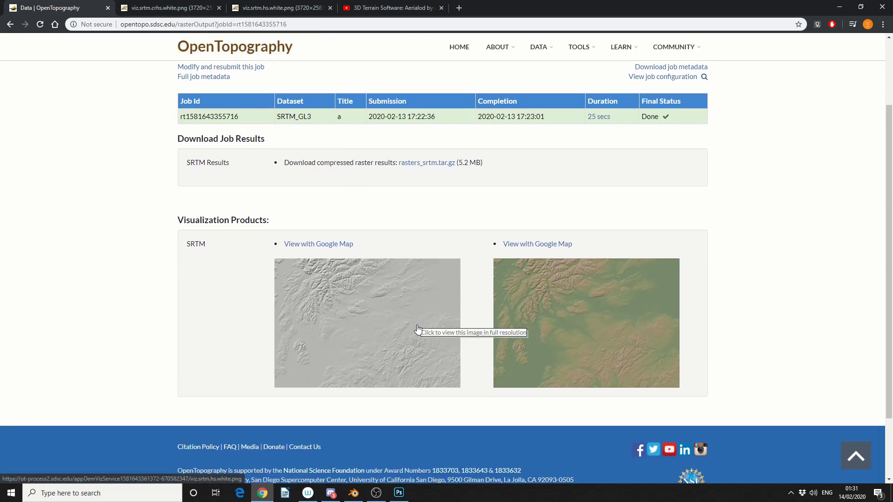
left_click(554, 282)
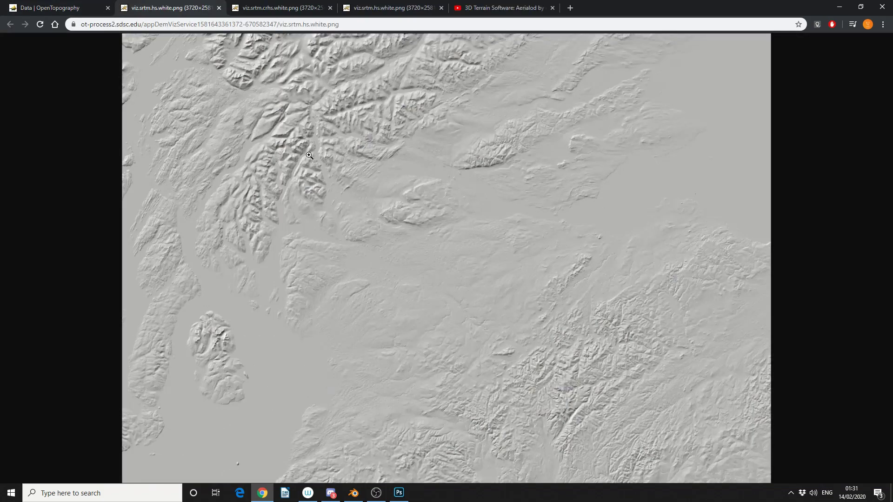
left_click(218, 8)
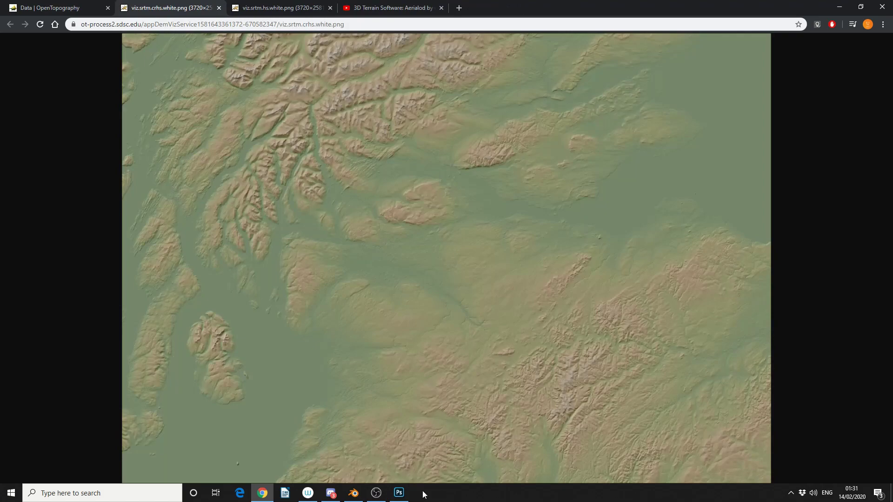
Switch to Blender and delete the default cube
left_click(364, 497)
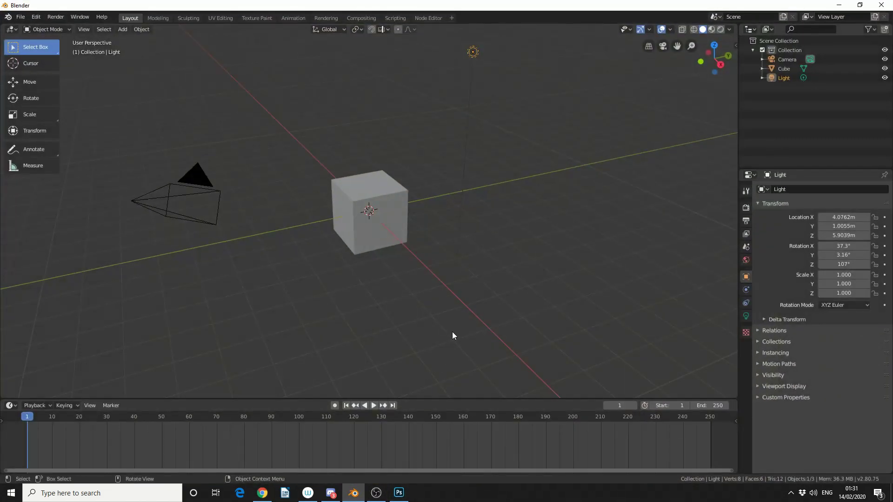
middle_click_drag(461, 310, 331, 261)
left_click(359, 194)
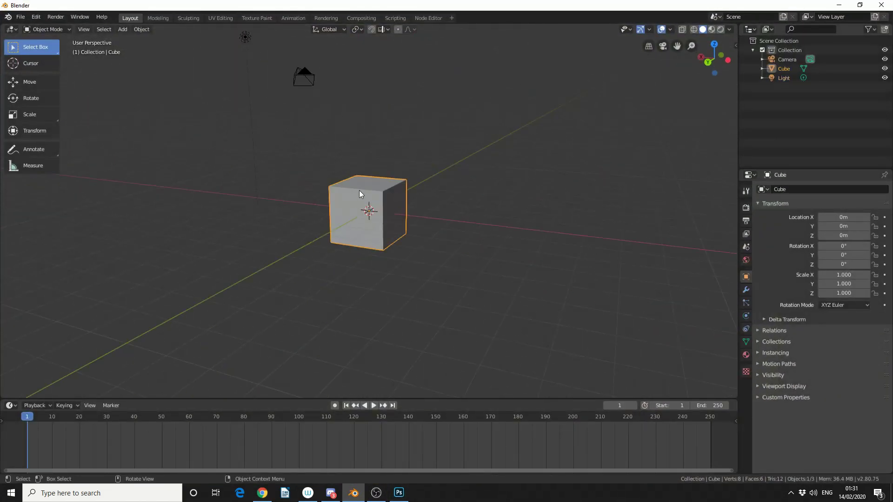
key("Delete")
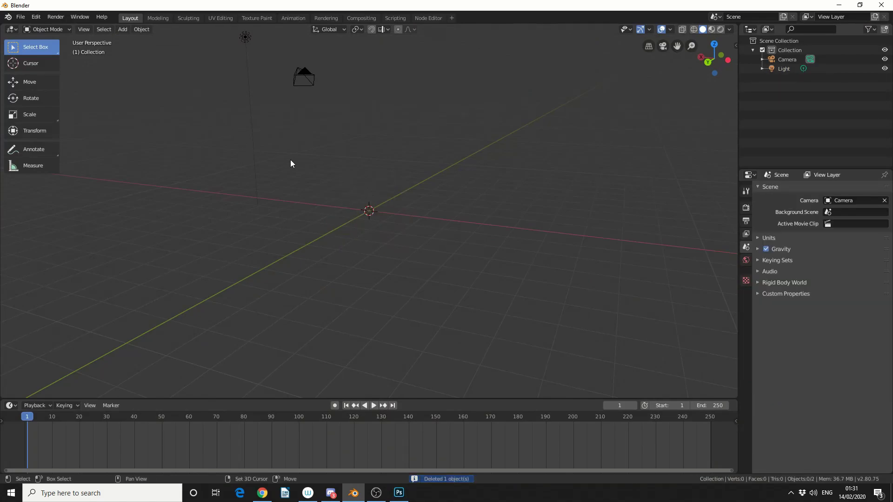
Add a mesh plane at the scene origin
key("shift+a")
mouse_move(295, 161)
left_click(330, 160)
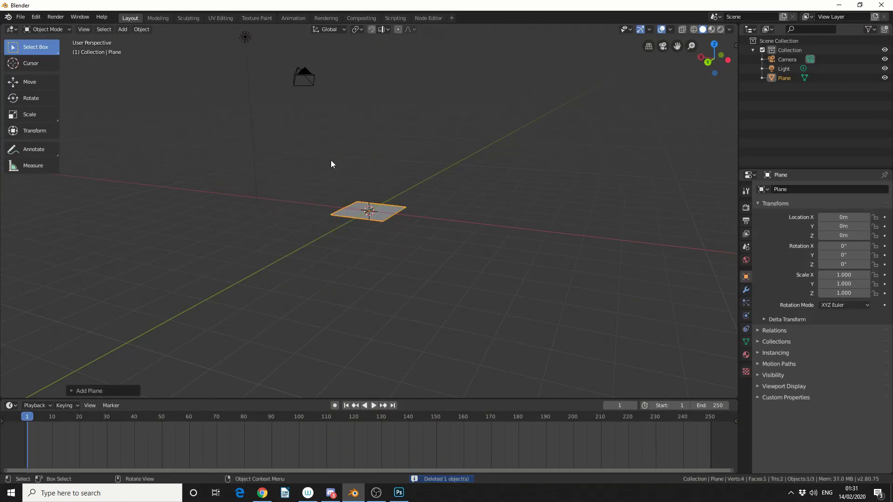
middle_click_drag(330, 160, 550, 231)
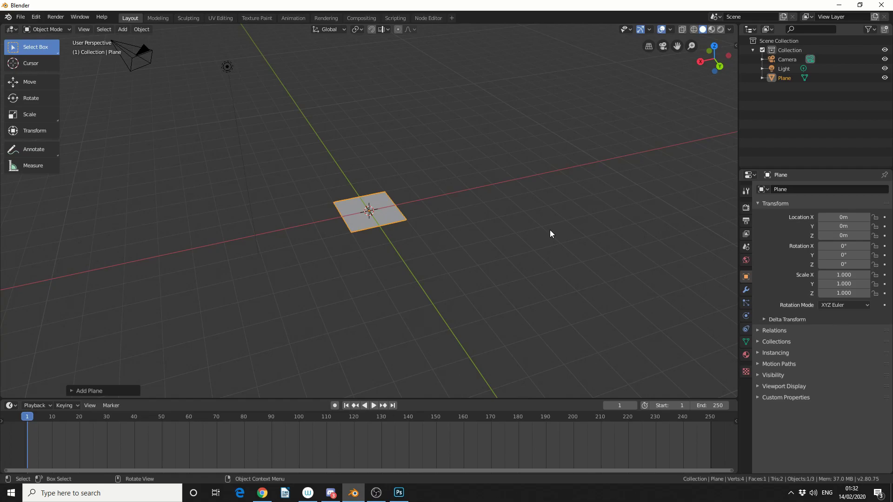
In Render Properties, choose Cycles as render engine and Experimental as feature set
left_click(745, 208)
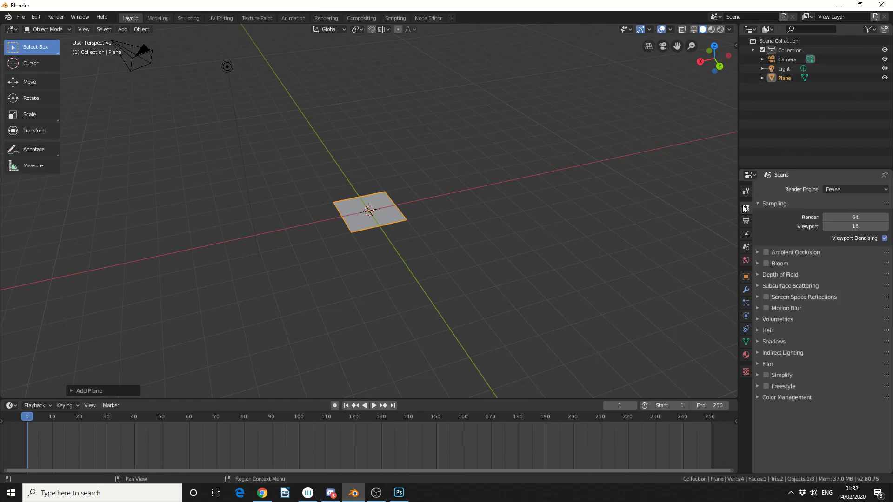
left_click(846, 189)
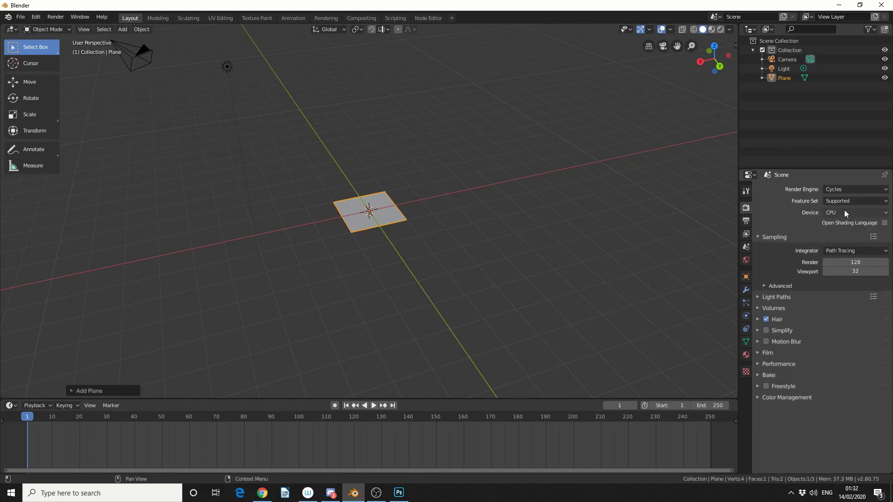
left_click(845, 201)
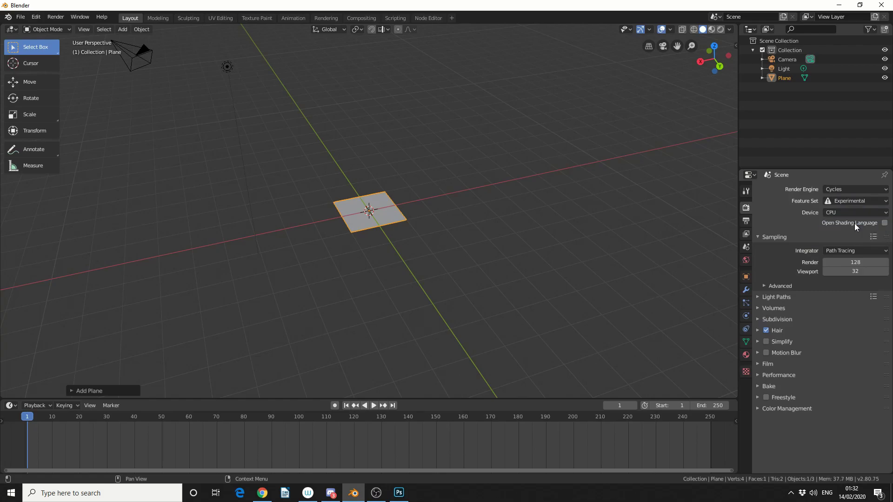
left_click(854, 230)
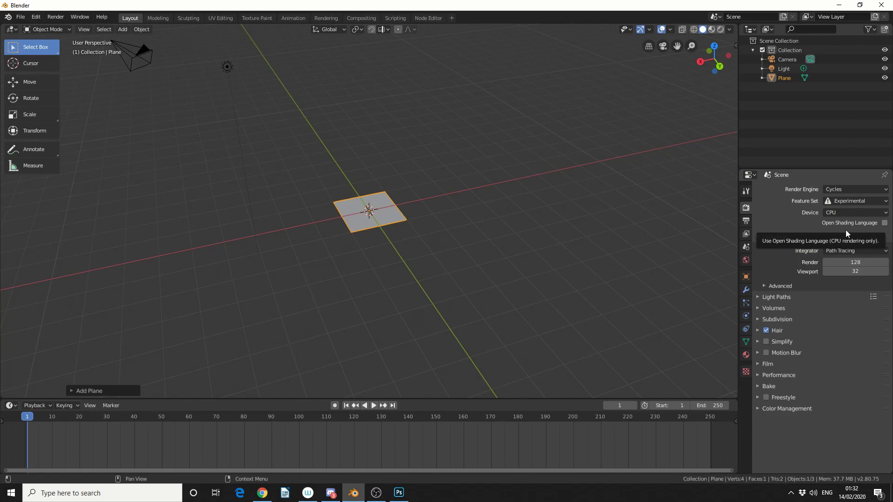
Give the plane a Subdivision Surface modifier of type Simple with Adaptive enabled
left_click(746, 290)
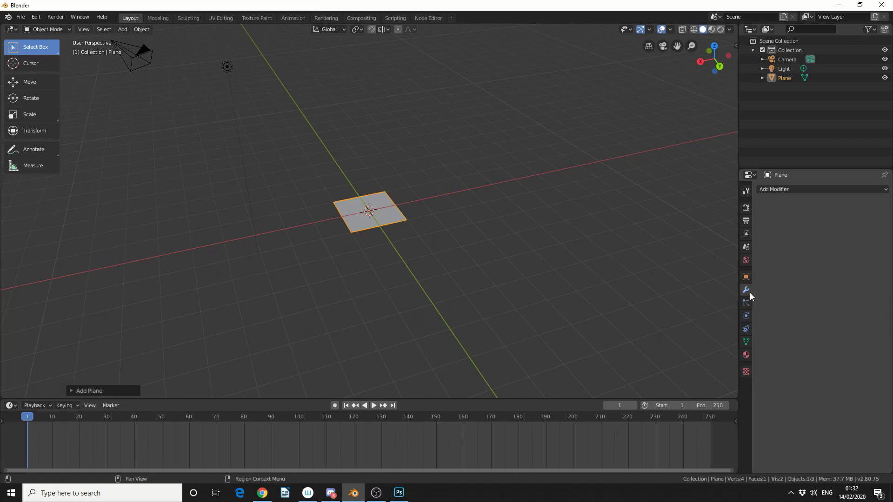
left_click(781, 191)
left_click(731, 346)
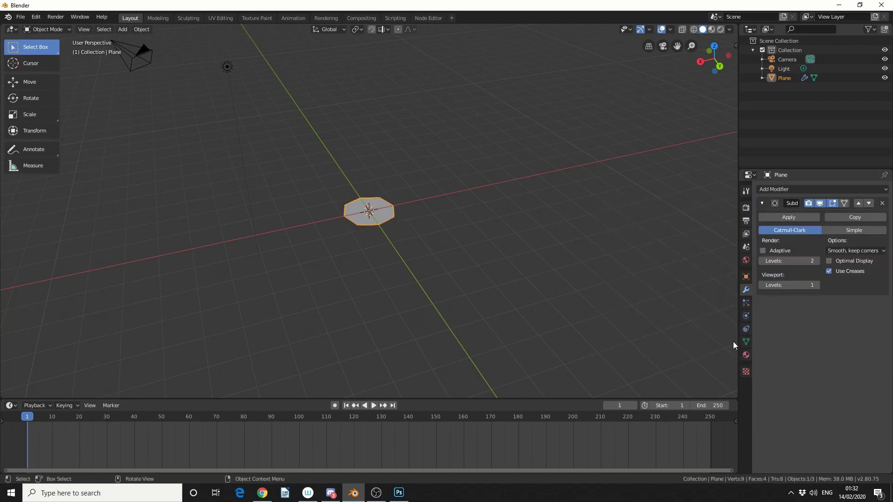
left_click(850, 231)
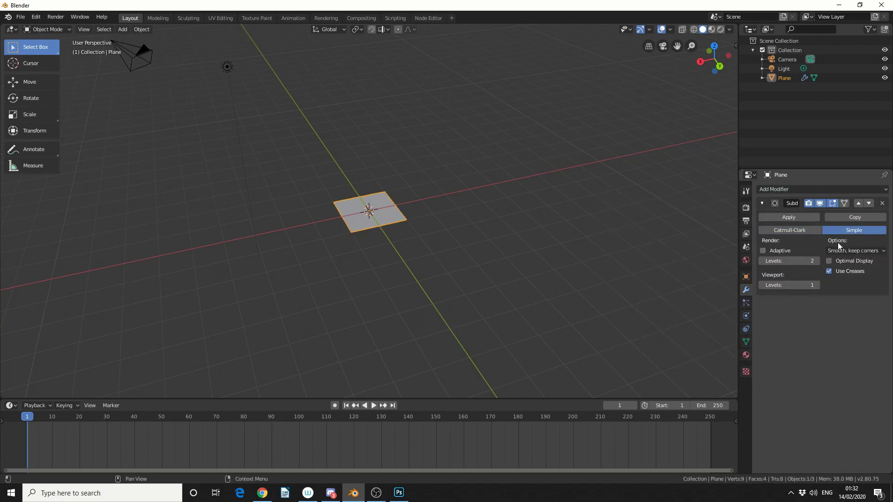
left_click(762, 251)
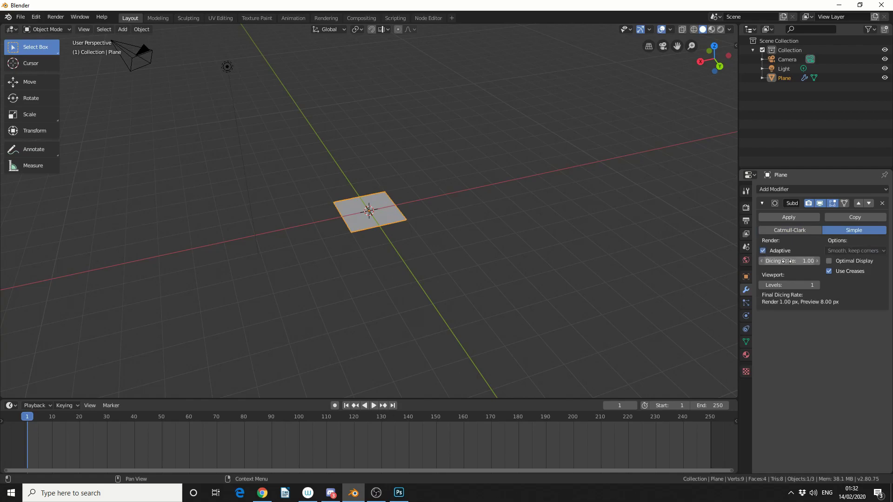
scroll(507, 275, "up", 6)
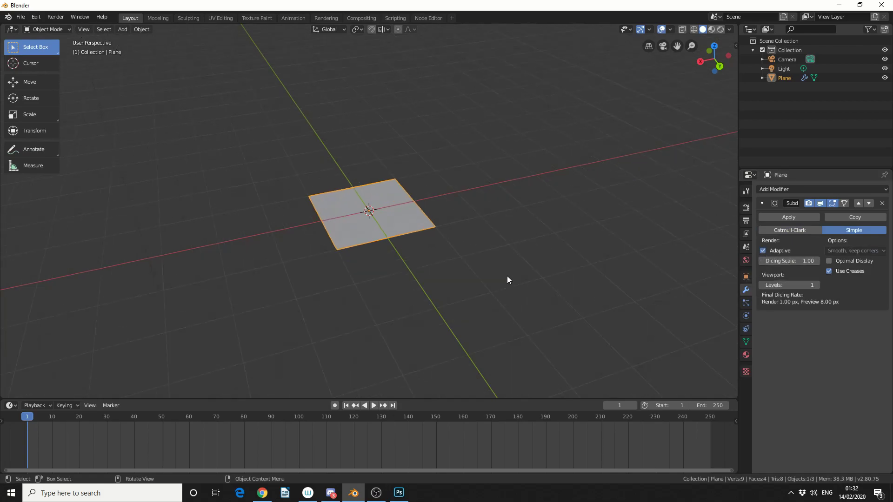
middle_click_drag(507, 275, 529, 286)
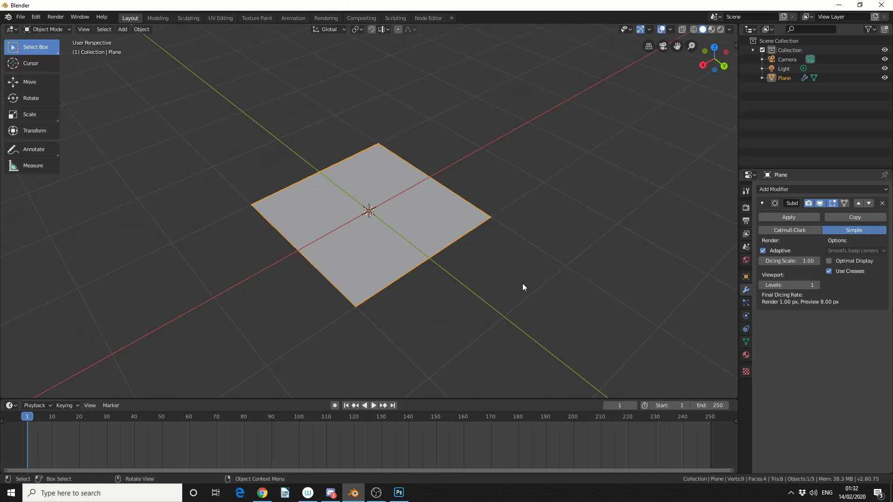
In the node-editing workspace, create a new material and add an Image Texture node
left_click(429, 22)
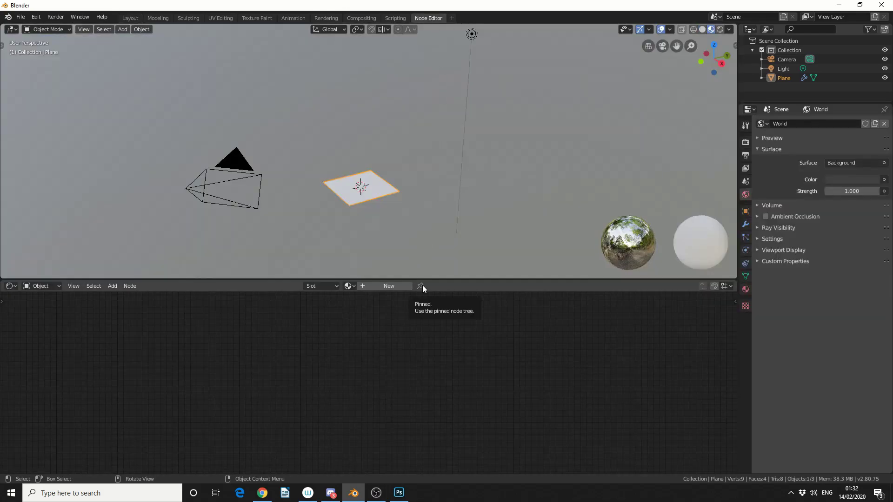
left_click(389, 284)
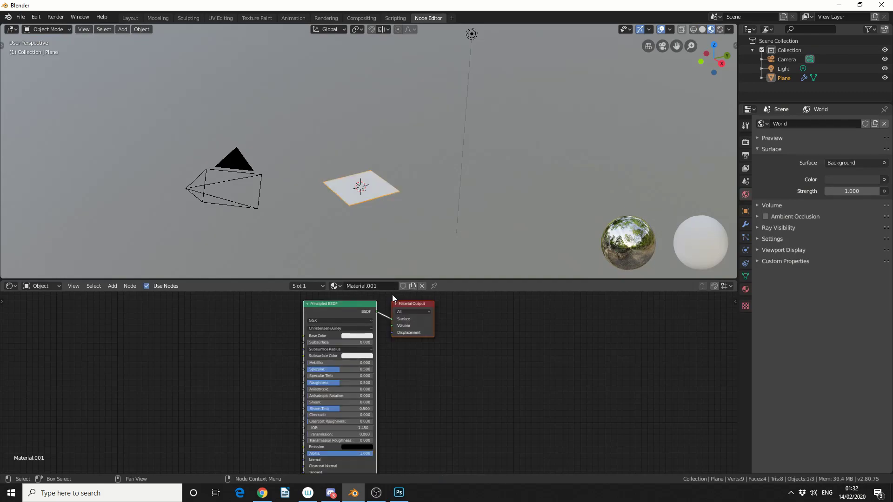
left_click(112, 285)
type("im")
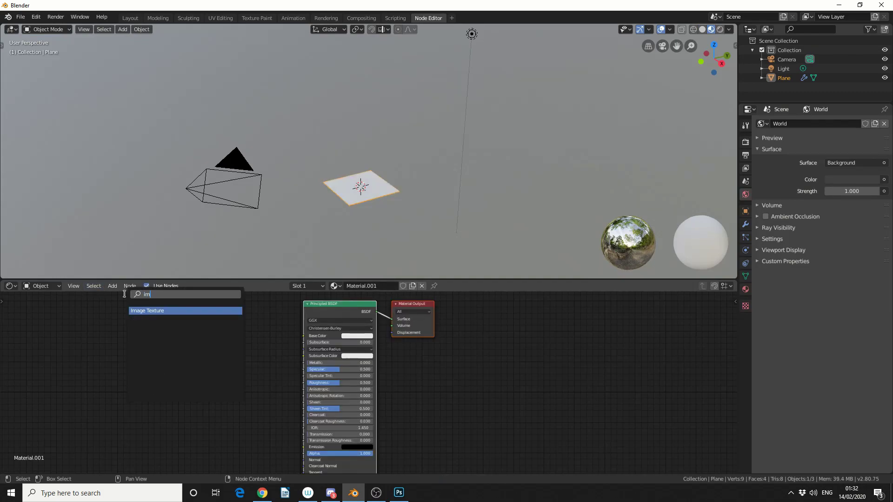
key("Return")
left_click(122, 319)
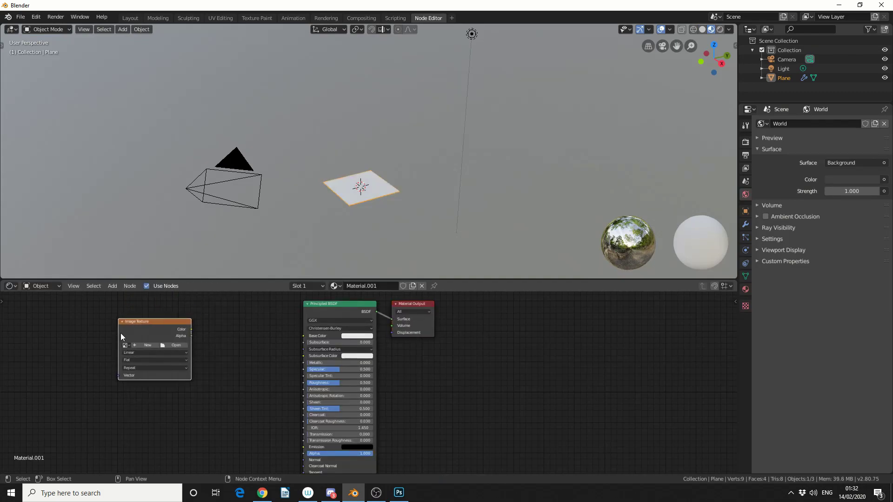
Load texture.png from the Desktop and connect its Color to the Principled BSDF Base Color
left_click(179, 345)
left_click(35, 80)
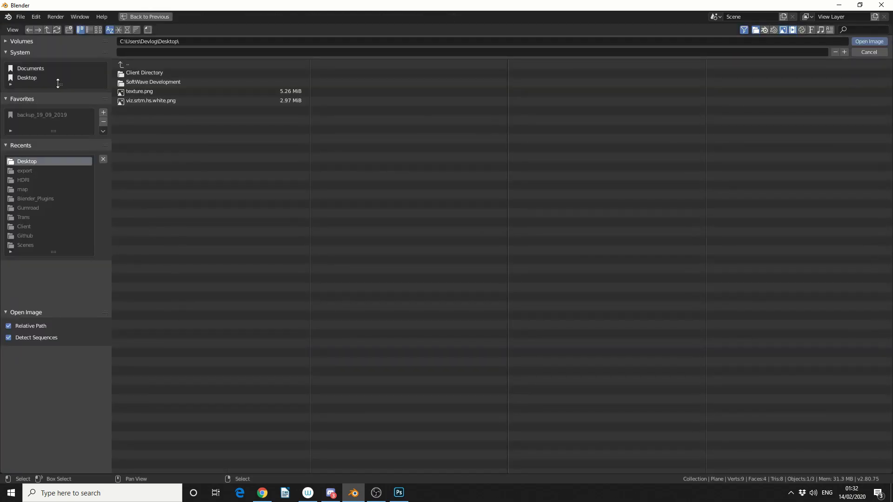
double_click(144, 92)
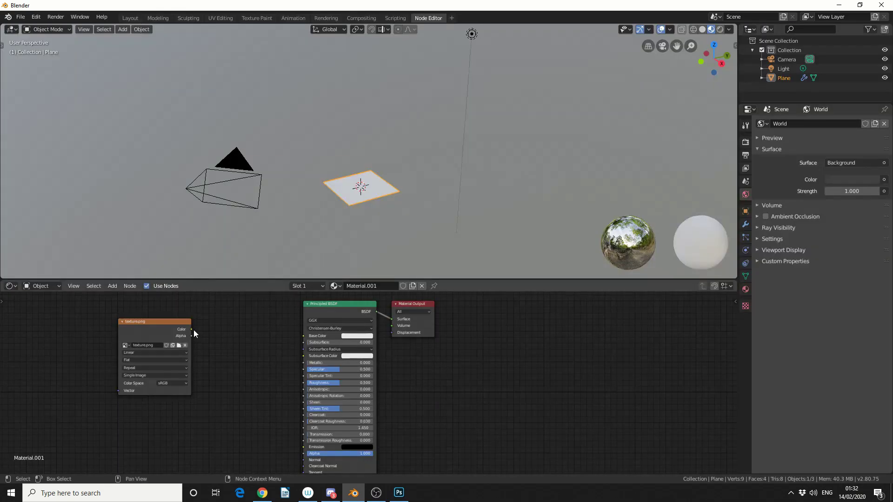
left_click_drag(192, 330, 303, 336)
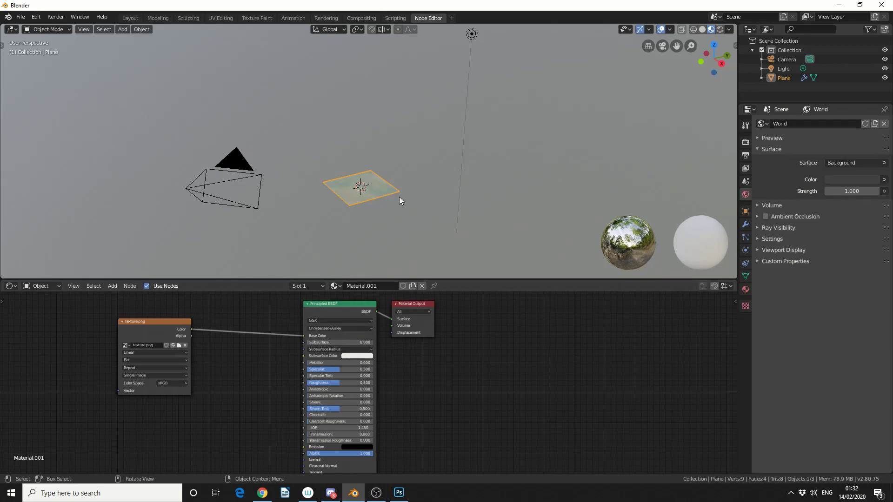
scroll(400, 200, "up", 3)
middle_click_drag(404, 203, 423, 227)
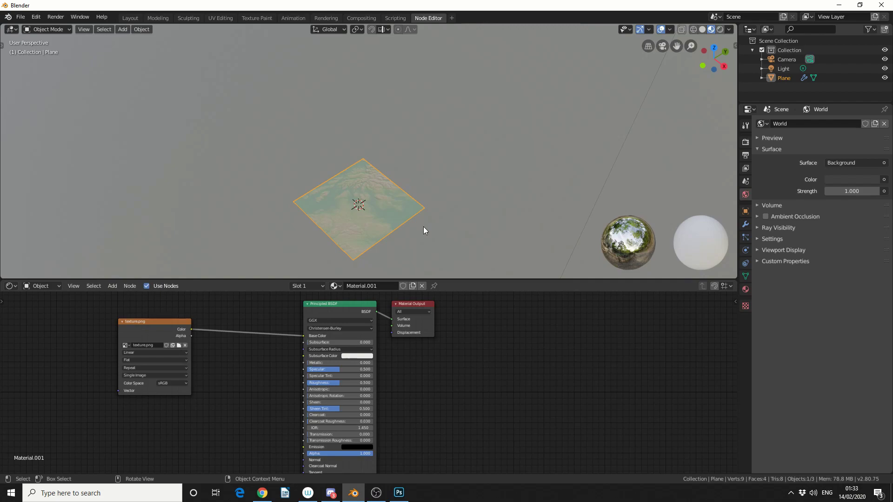
scroll(406, 194, "up", 2)
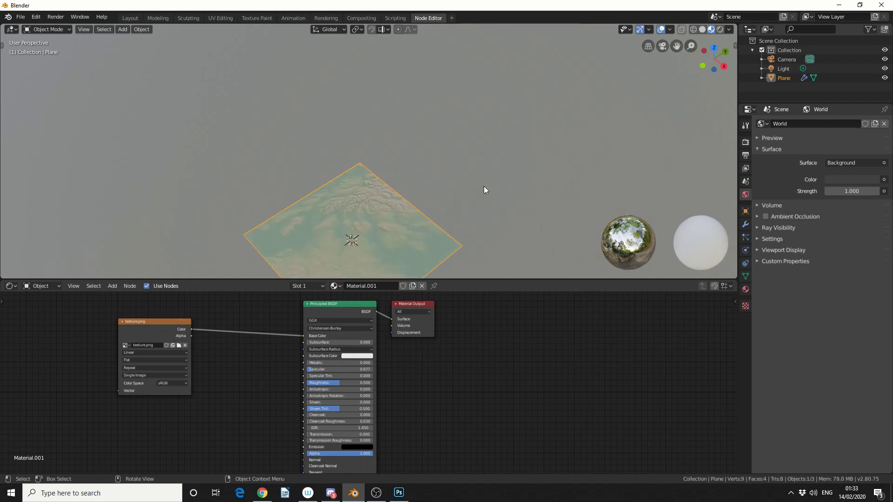
middle_click_drag(484, 186, 495, 117)
scroll(496, 120, "up", 2)
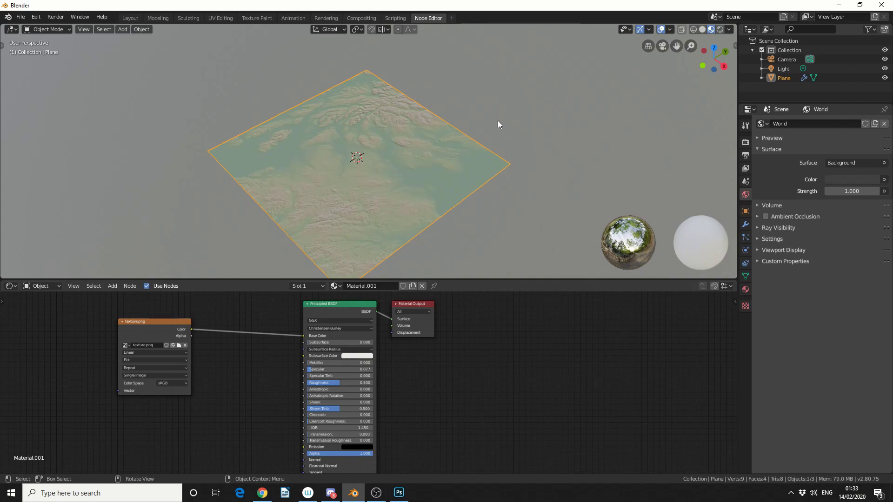
Duplicate the image node below the original and load viz.srtm.hs.white.png into it
left_click(142, 334)
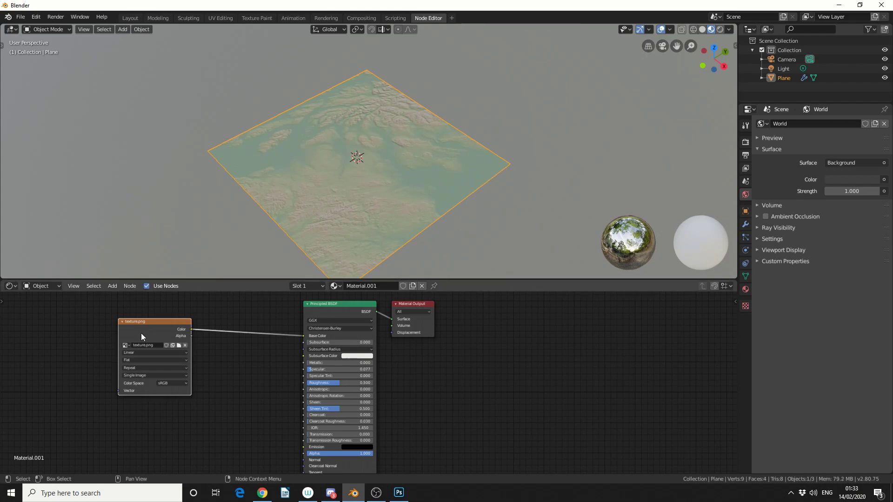
right_click(140, 333)
left_click(128, 352)
right_click(41, 361)
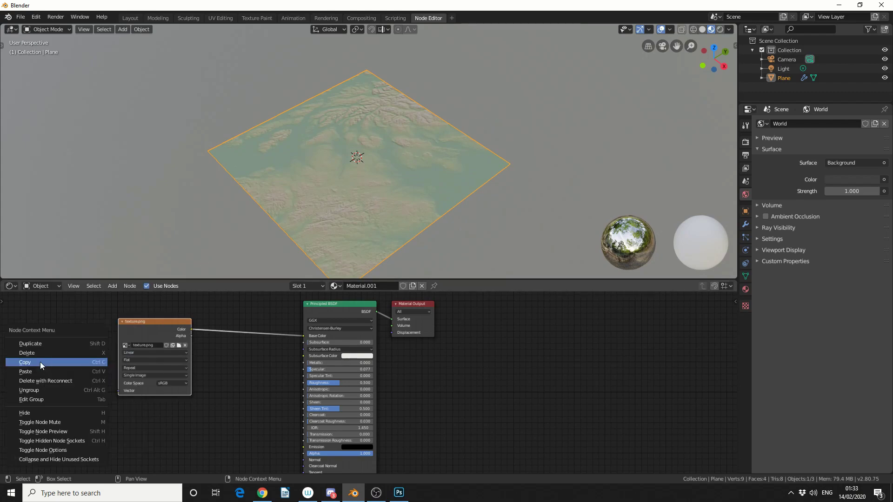
left_click(34, 369)
left_click_drag(147, 334, 143, 424)
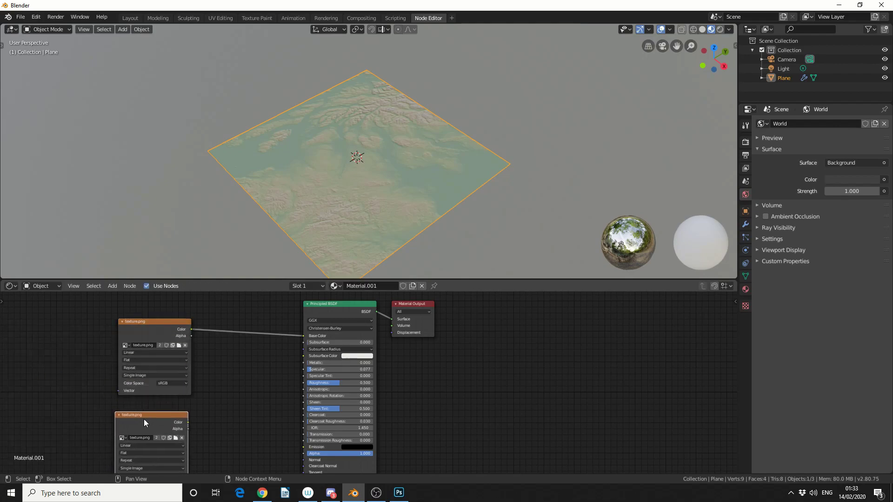
left_click(175, 438)
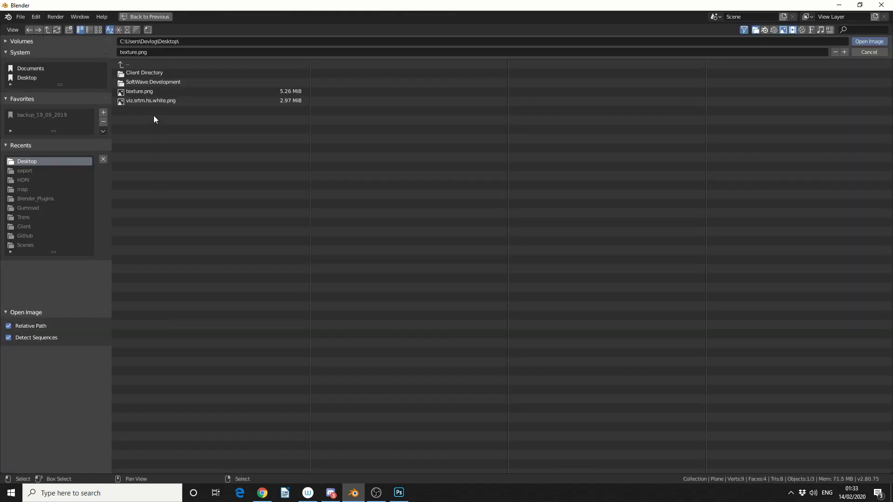
double_click(159, 103)
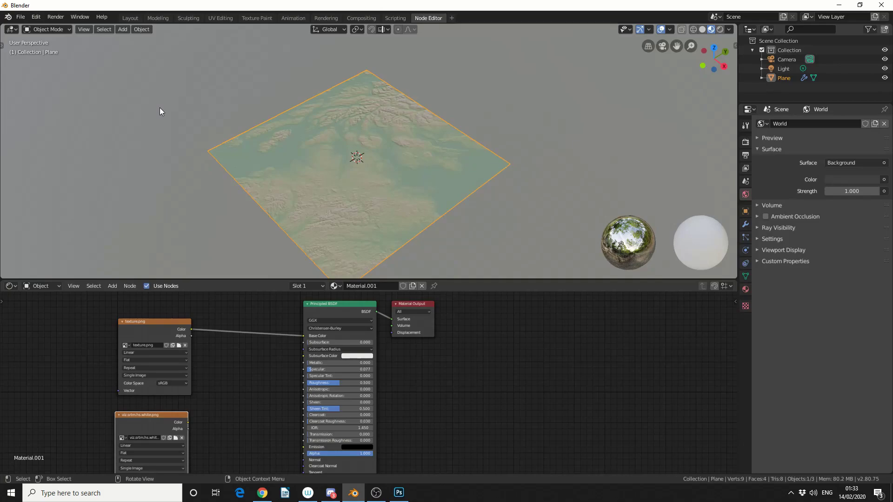
Add a Displacement node fed by the height map and wire it into Material Output
left_click(112, 286)
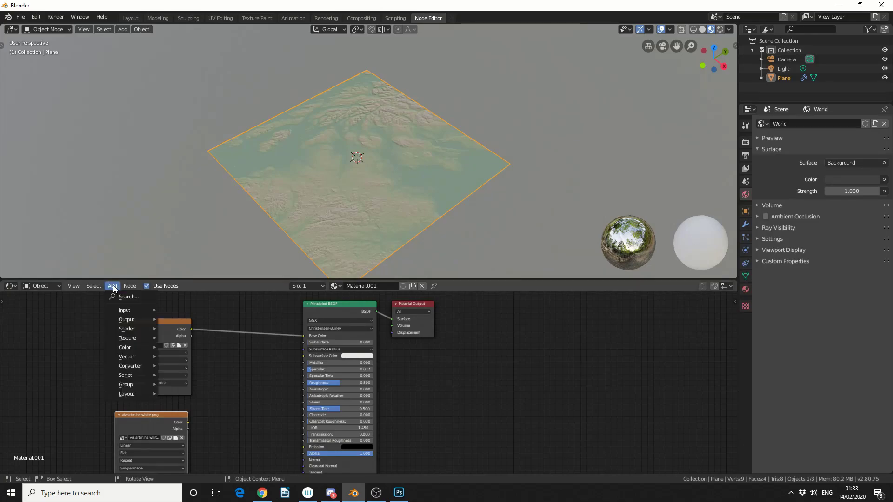
left_click(121, 296)
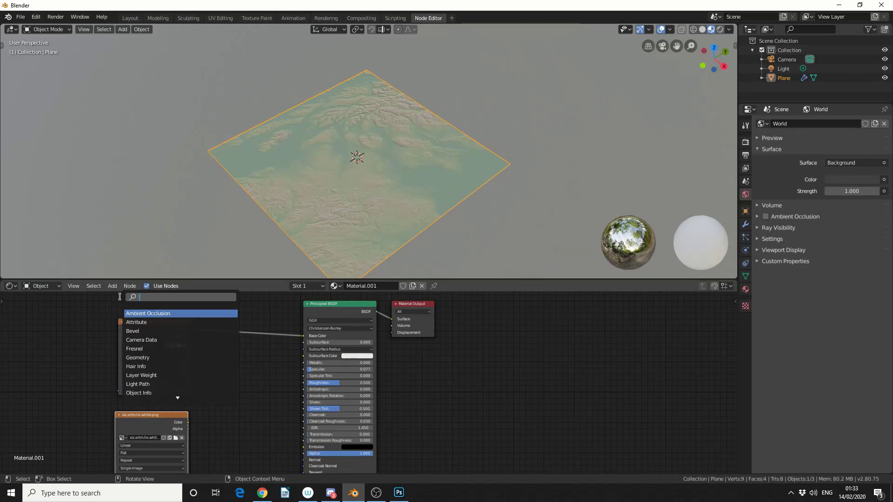
type("displace")
key("Return")
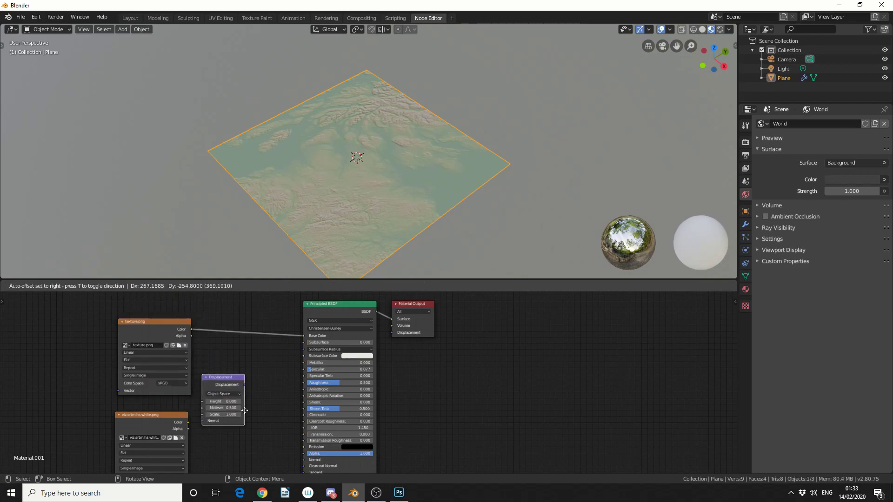
left_click(256, 414)
left_click_drag(189, 422, 392, 333)
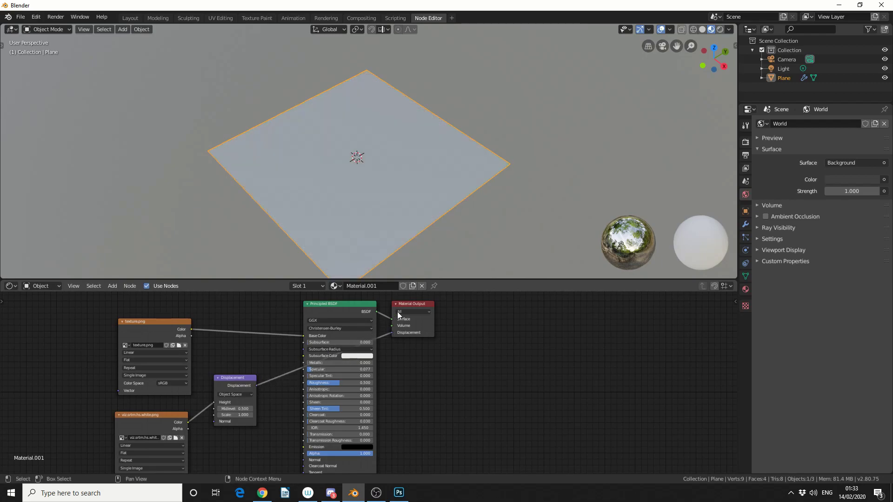
middle_click_drag(392, 146, 431, 176)
scroll(416, 179, "up", 3)
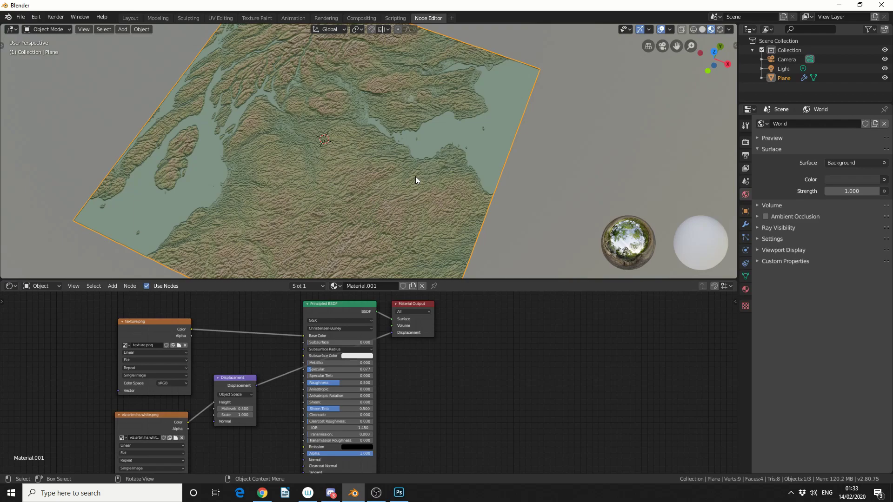
In the plane's material Settings, set the Surface Displacement method to Displacement and Bump
left_click(745, 289)
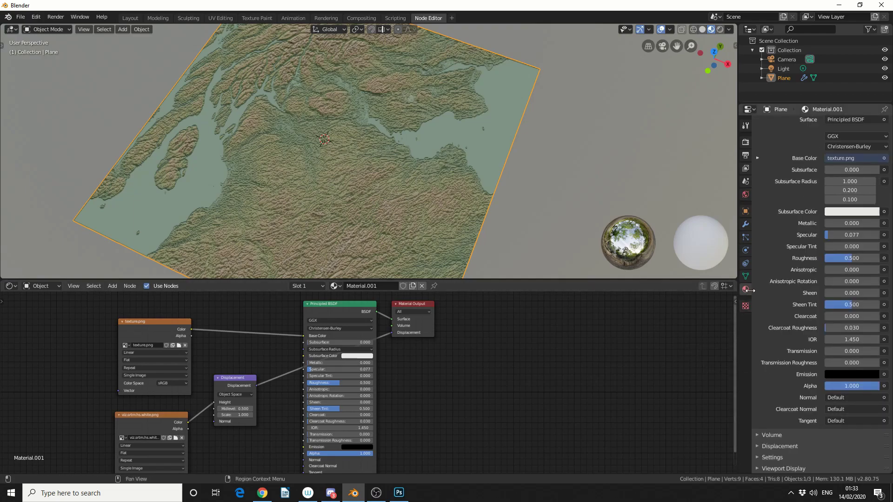
left_click(768, 457)
scroll(785, 411, "down", 3)
scroll(791, 406, "down", 3)
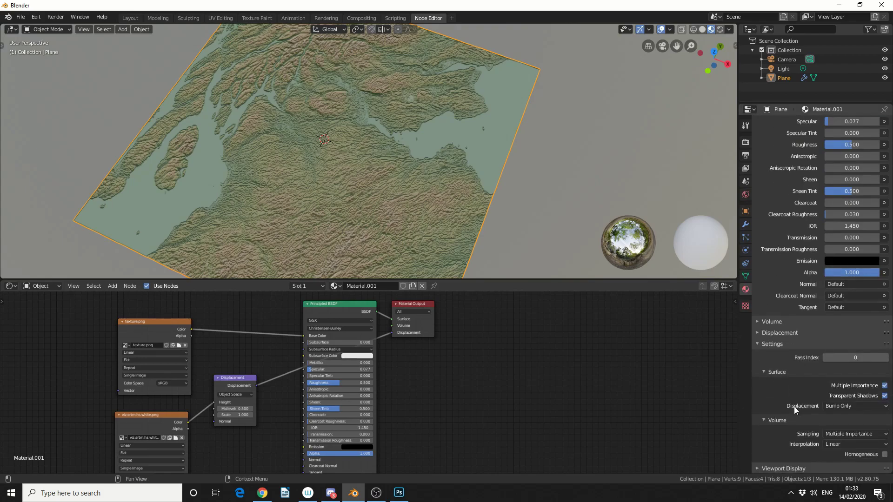
left_click(839, 410)
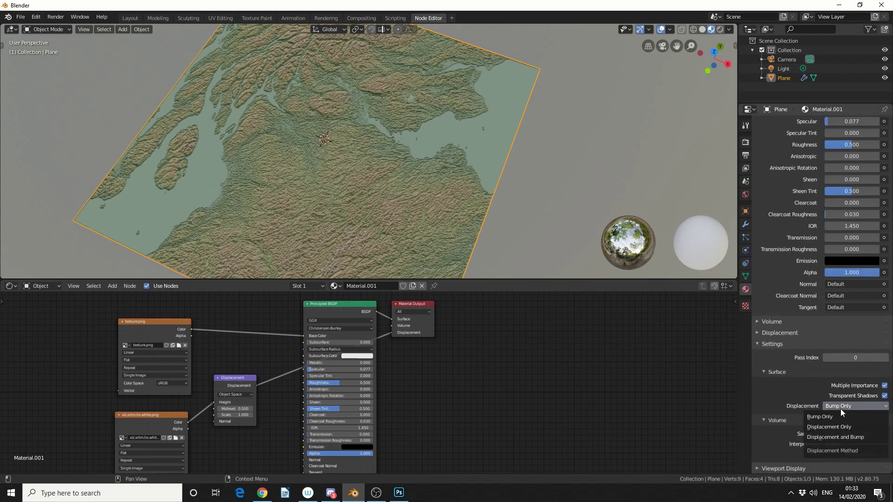
left_click(840, 436)
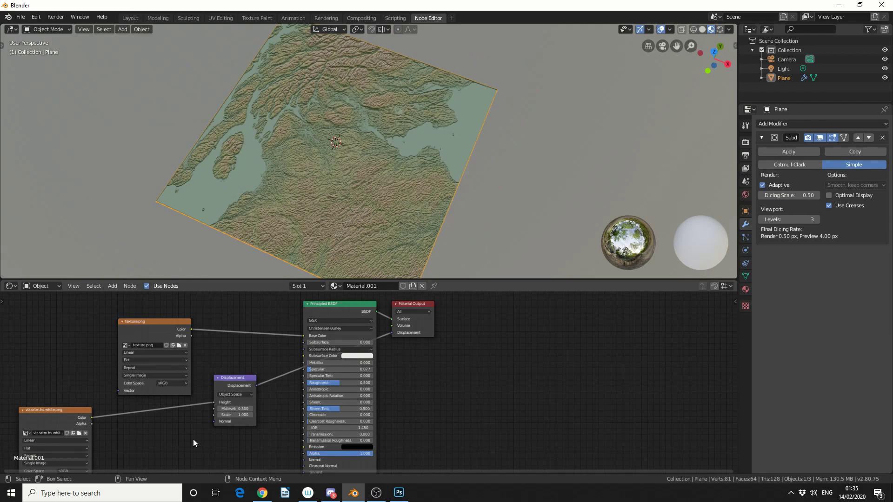
scroll(327, 210, "up", 5)
middle_click_drag(328, 210, 348, 204)
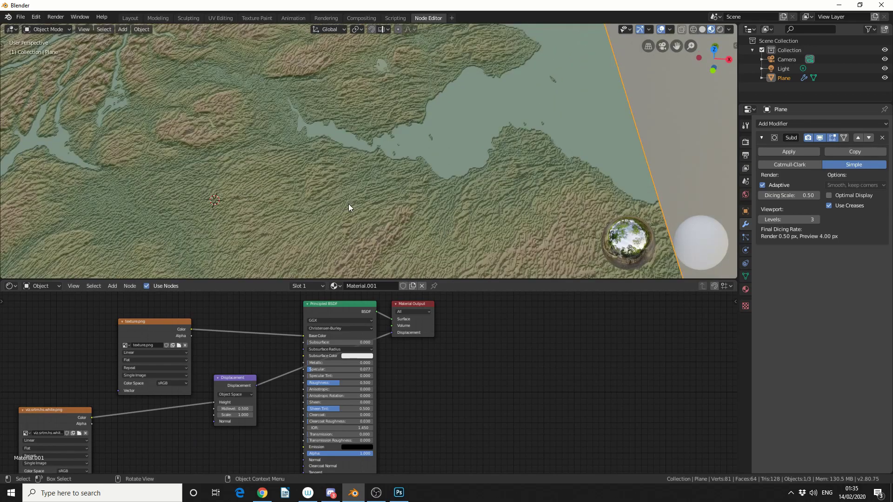